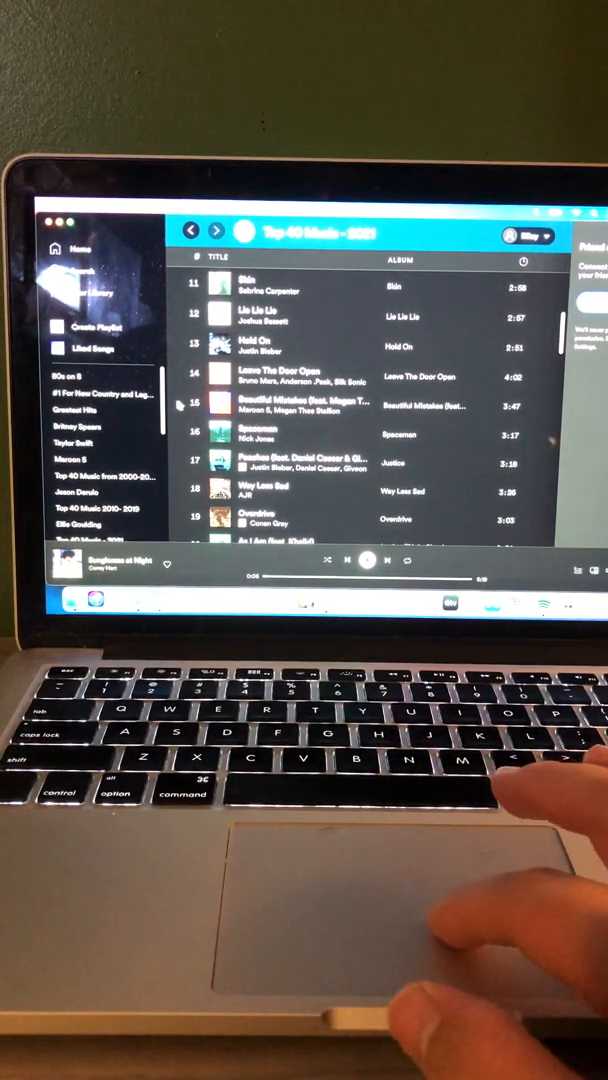
Start Beautiful Mistakes from the Top 40 – 2021 playlist and let it play to 3:47
{"action": "double_click", "coordinate": [182, 404]}
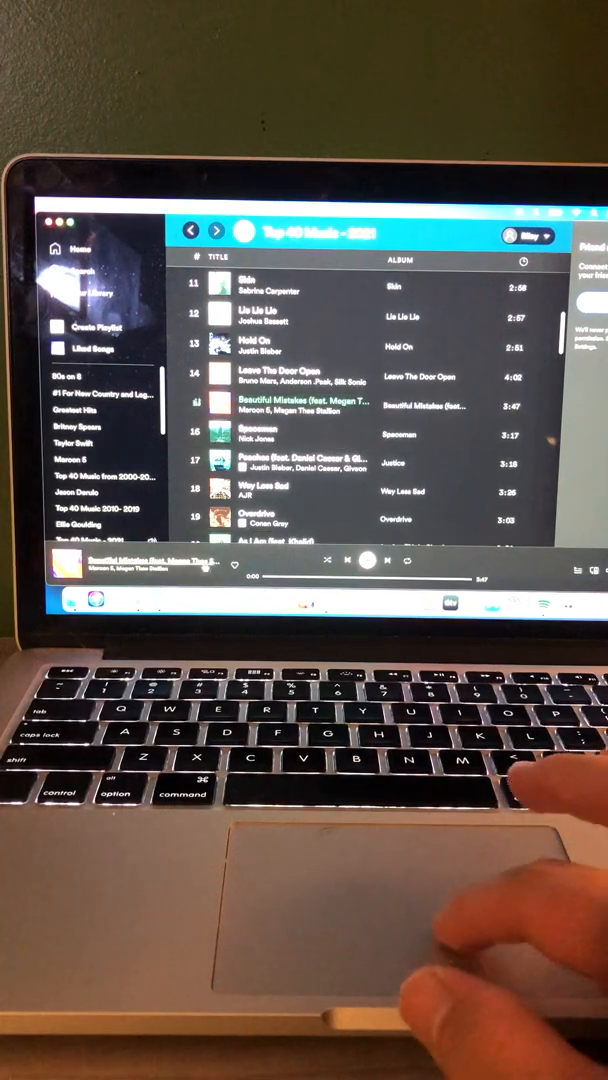